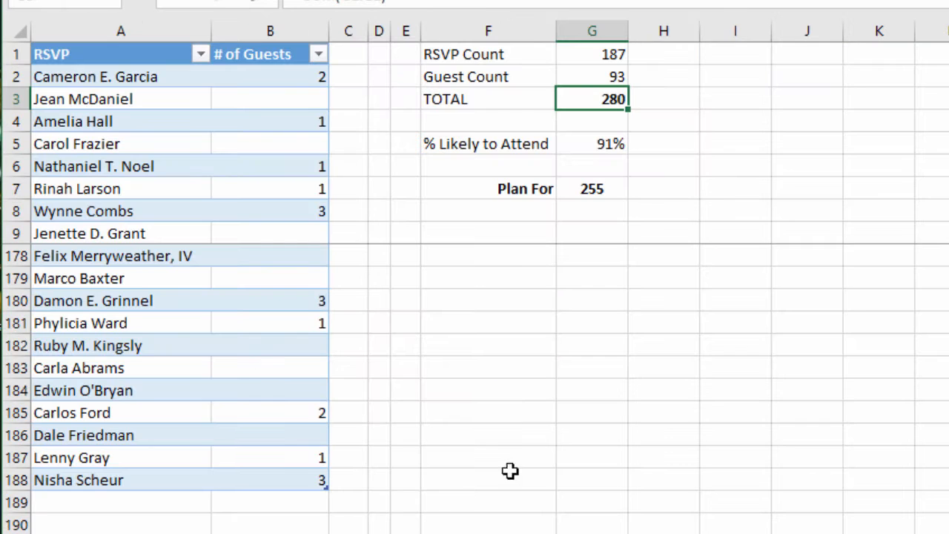
Inspect the Plan For figure in the guest list summary
{"action": "key", "text": "Down"}
{"action": "left_click", "coordinate": [590, 190]}
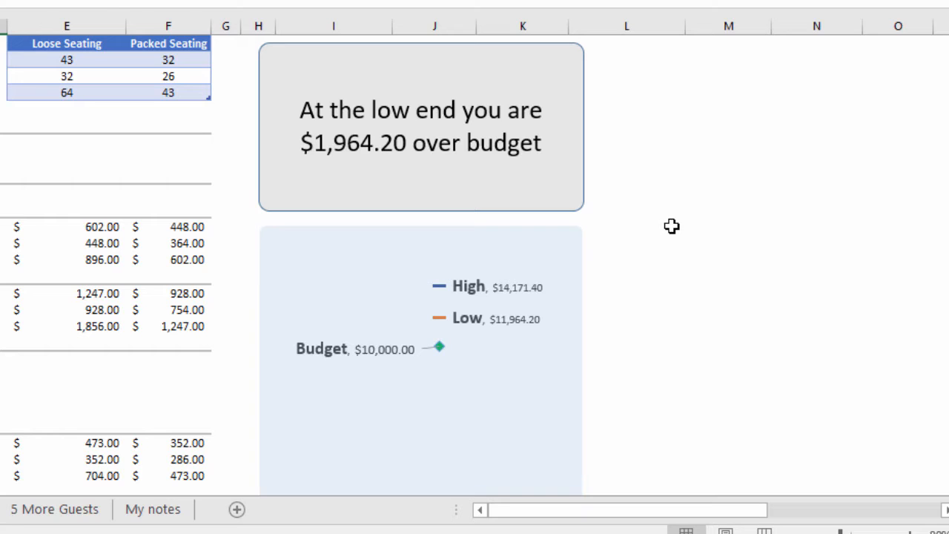
Set the client budget to $12,500 on the budget sheet
{"action": "scroll", "coordinate": [671, 226], "scroll_direction": "up", "scroll_amount": 1}
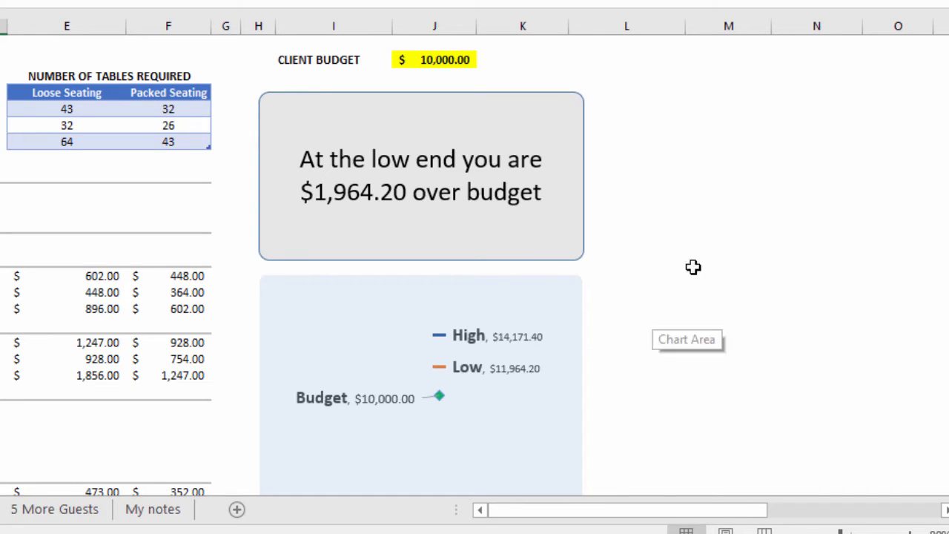
{"action": "left_click", "coordinate": [452, 60]}
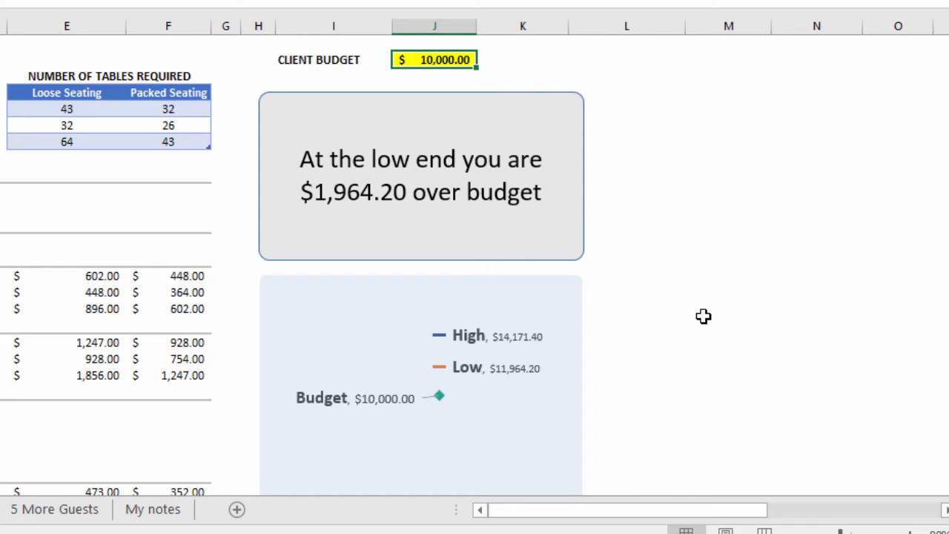
{"action": "type", "text": "12500"}
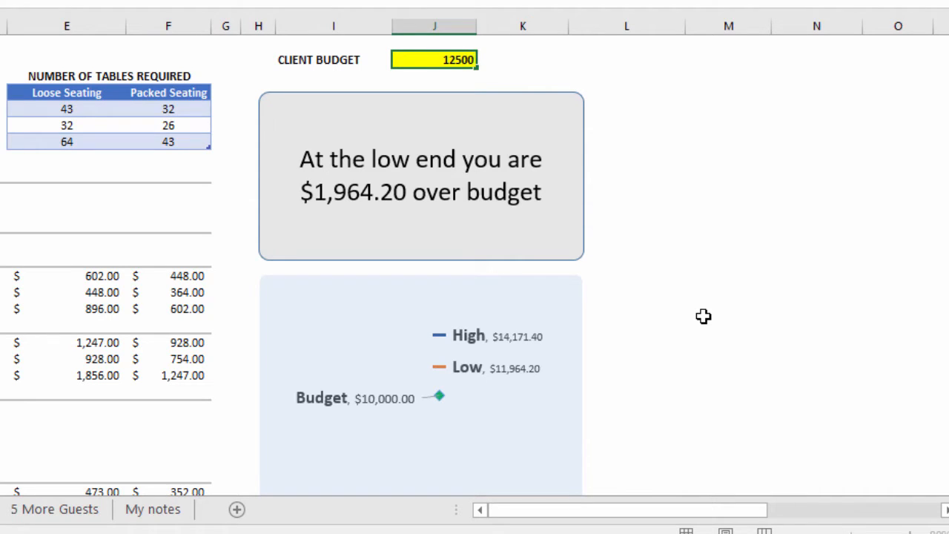
{"action": "key", "text": "Return"}
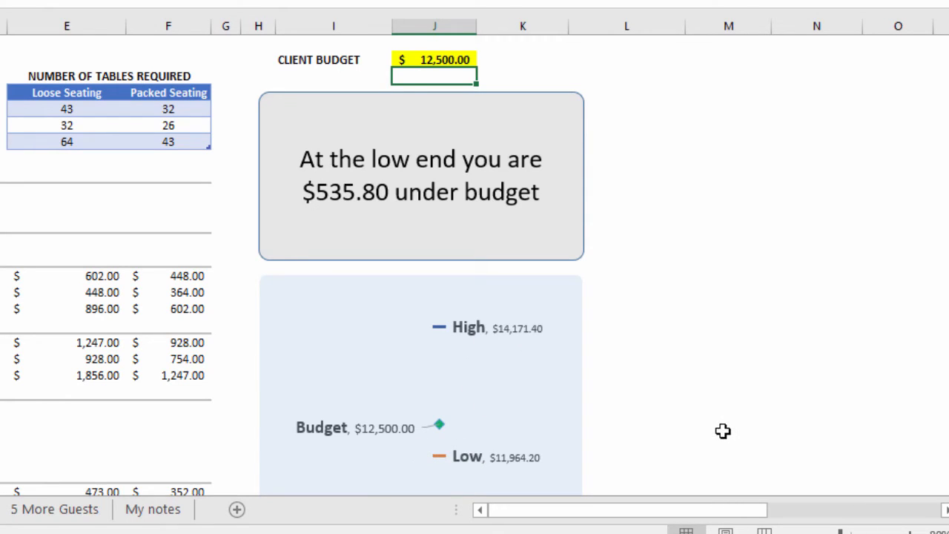
Change the client budget to $10,000
{"action": "left_click", "coordinate": [461, 59]}
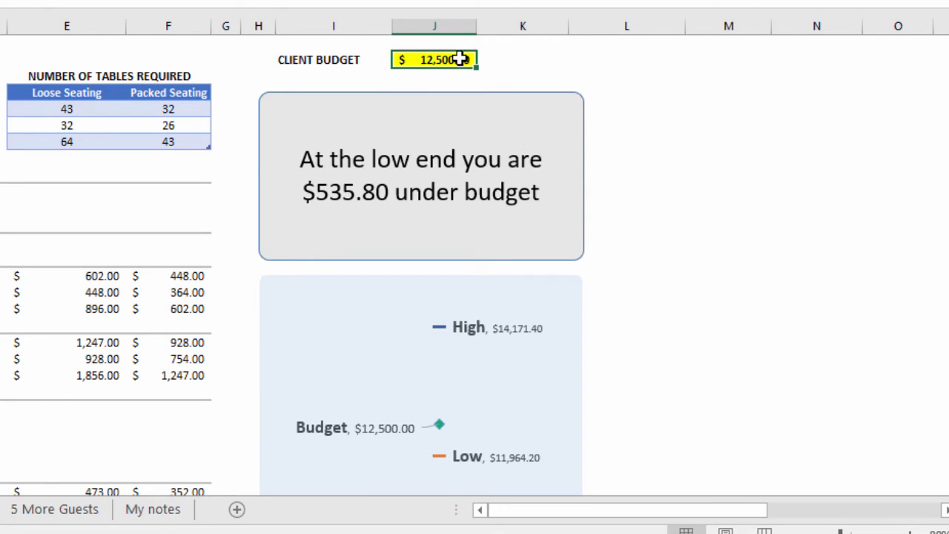
{"action": "type", "text": "20"}
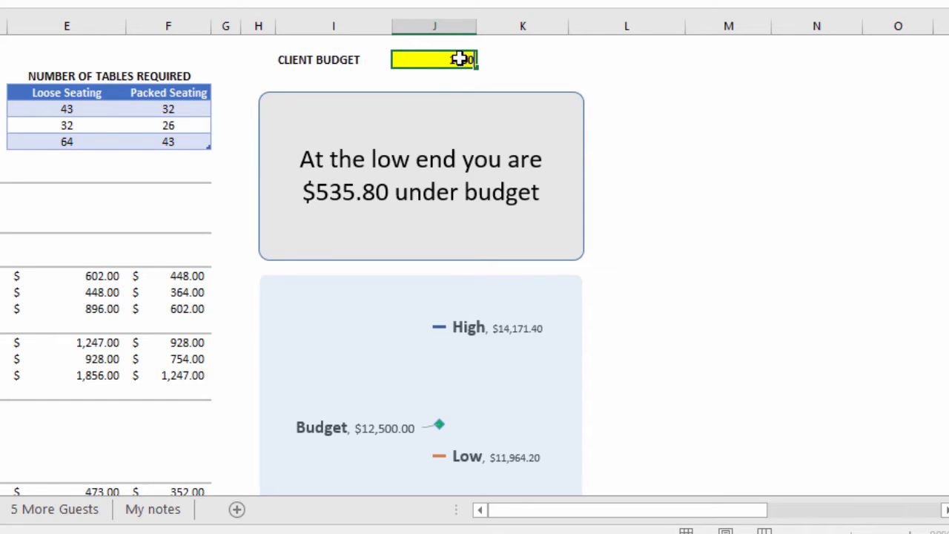
{"action": "type", "text": "000"}
{"action": "key", "text": "Return"}
Raise the client budget to $17,000
{"action": "left_click", "coordinate": [457, 61]}
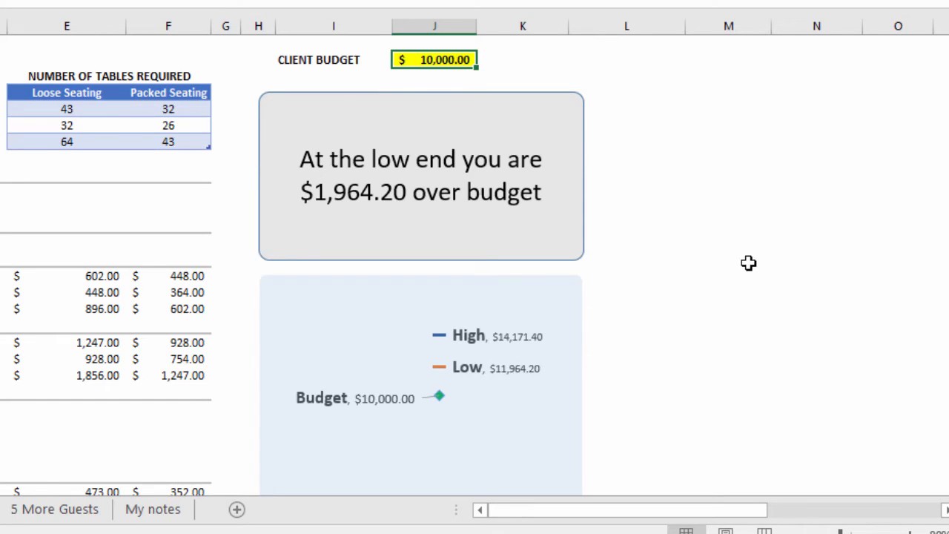
{"action": "key", "text": "F2"}
{"action": "key", "text": "BackSpace"}
{"action": "key", "text": "BackSpace"}
{"action": "key", "text": "BackSpace"}
{"action": "key", "text": "BackSpace"}
{"action": "type", "text": "70"}
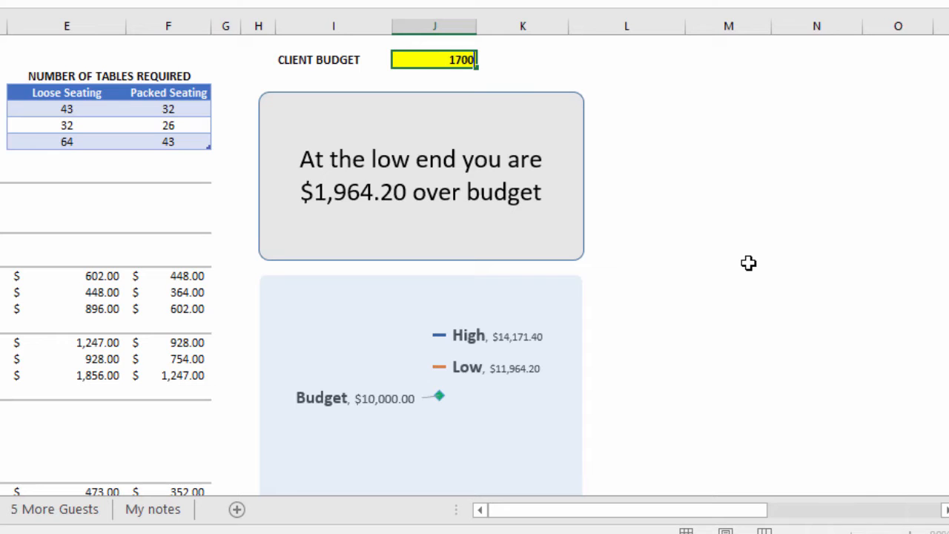
{"action": "key", "text": "Return"}
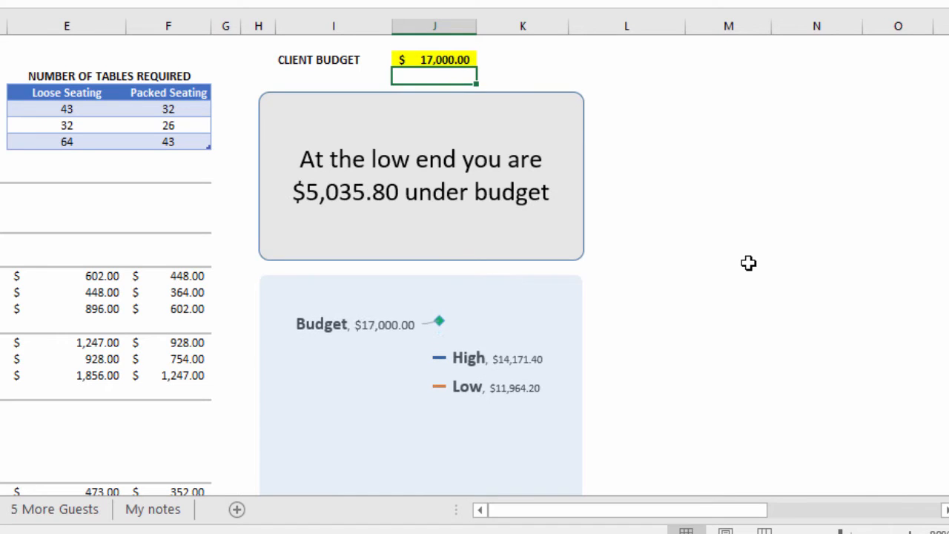
Return the client budget to $12,500
{"action": "left_click", "coordinate": [464, 59]}
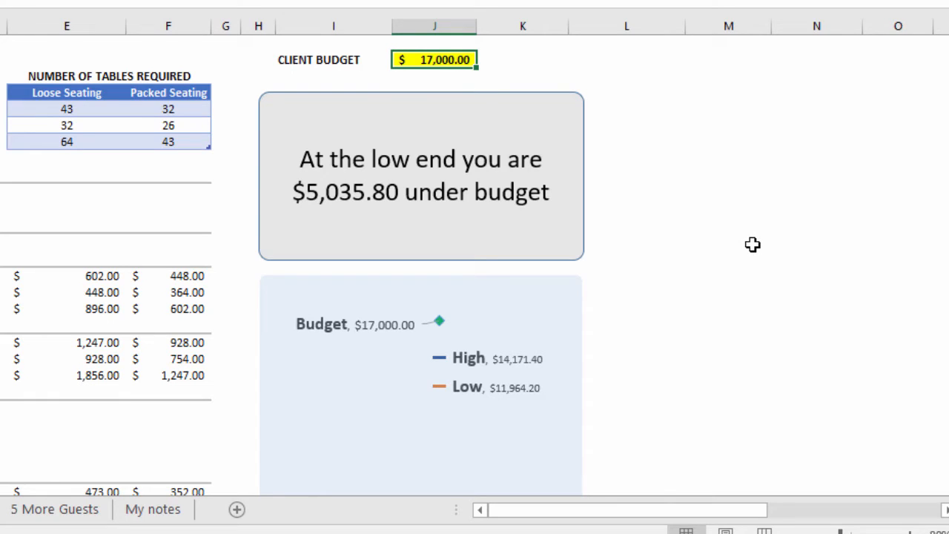
{"action": "key", "text": "F2"}
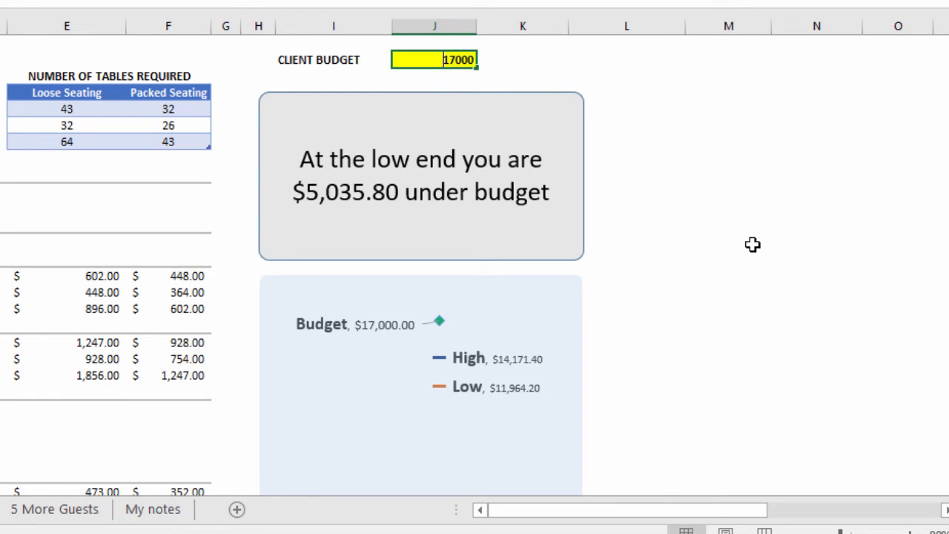
{"action": "key", "text": "BackSpace"}
{"action": "key", "text": "BackSpace"}
{"action": "key", "text": "BackSpace"}
{"action": "key", "text": "BackSpace"}
{"action": "type", "text": "25"}
{"action": "key", "text": "Return"}
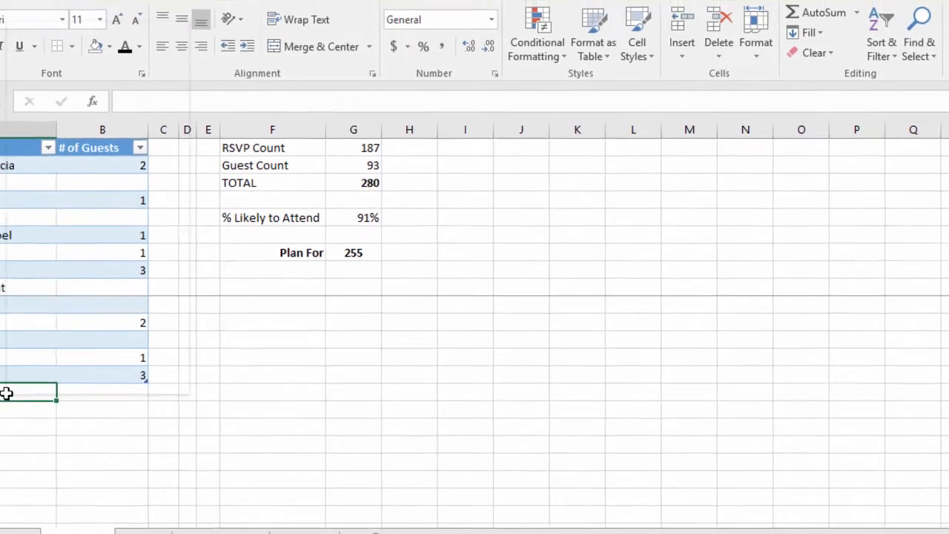
Paste the five copied names below the last RSVP in the guest table and enter 1 guest each in B190 and B192
{"action": "right_click", "coordinate": [101, 417]}
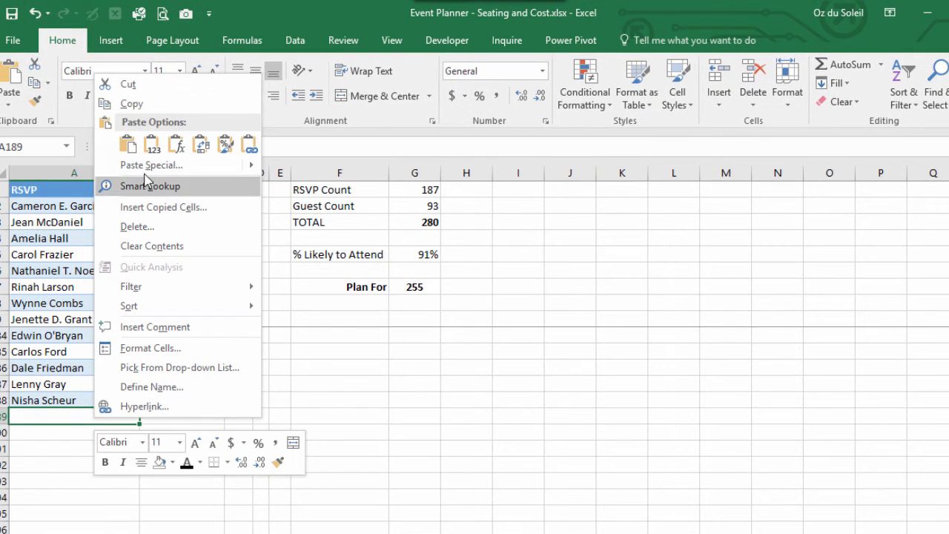
{"action": "left_click", "coordinate": [126, 144]}
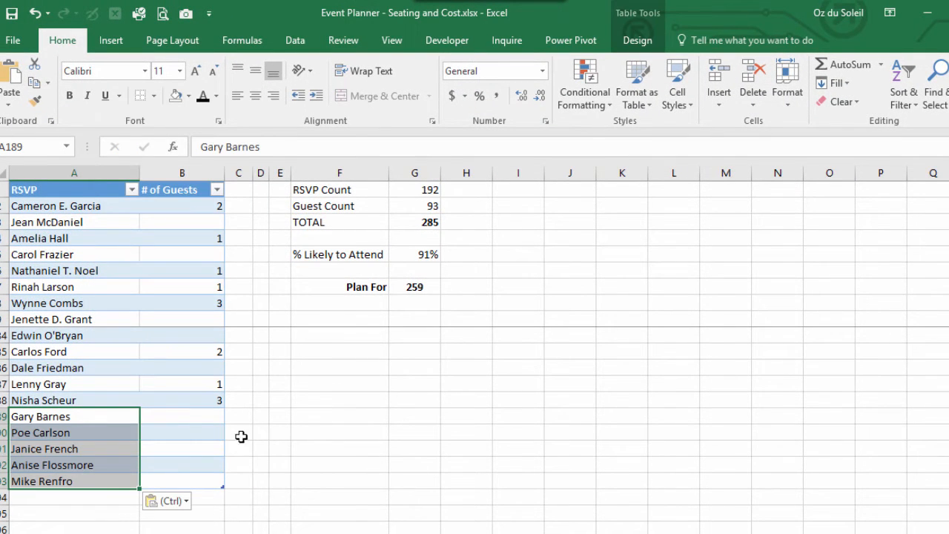
{"action": "left_click", "coordinate": [186, 432]}
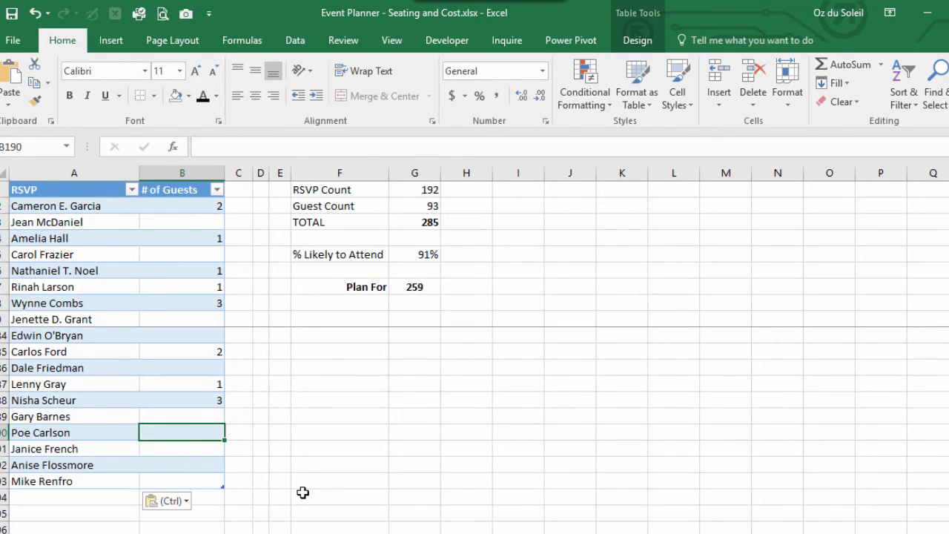
{"action": "type", "text": "1"}
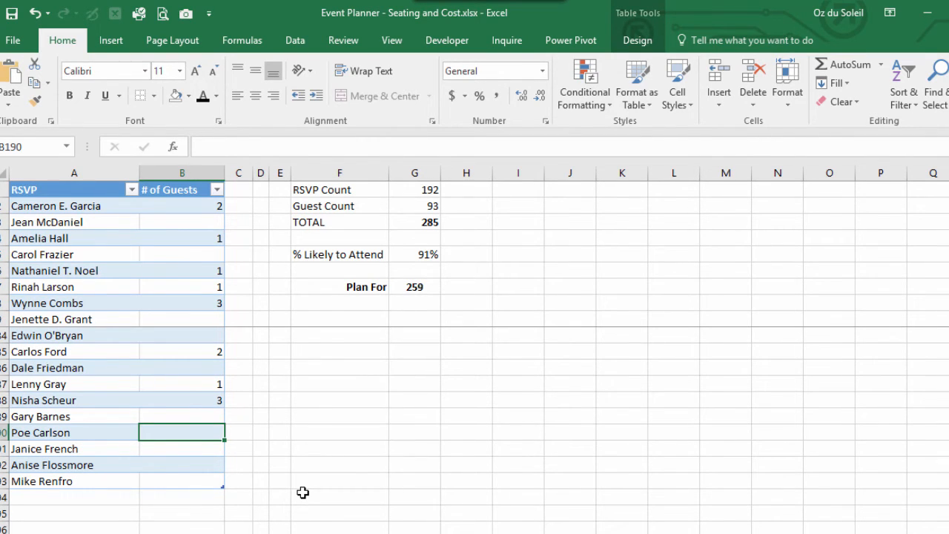
{"action": "key", "text": "Return"}
{"action": "key", "text": "Return"}
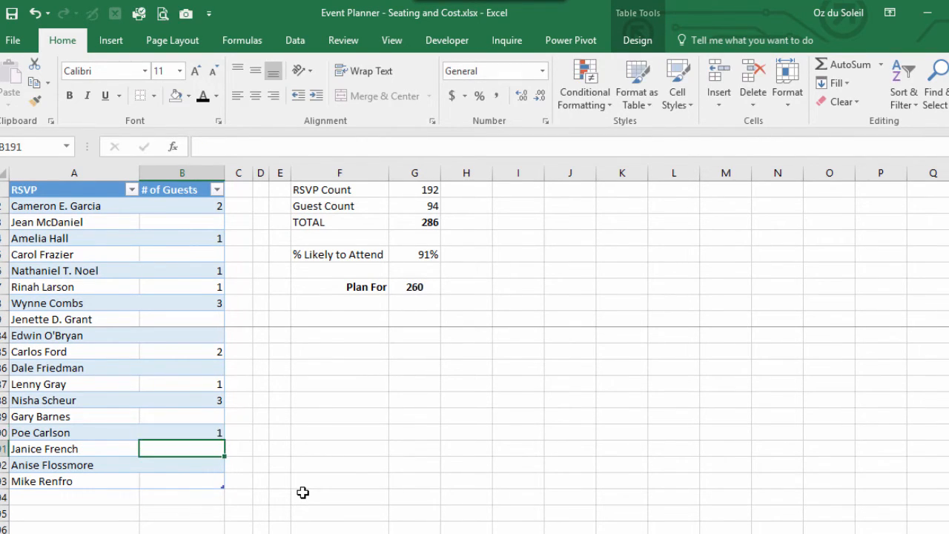
{"action": "type", "text": "1"}
{"action": "key", "text": "Return"}
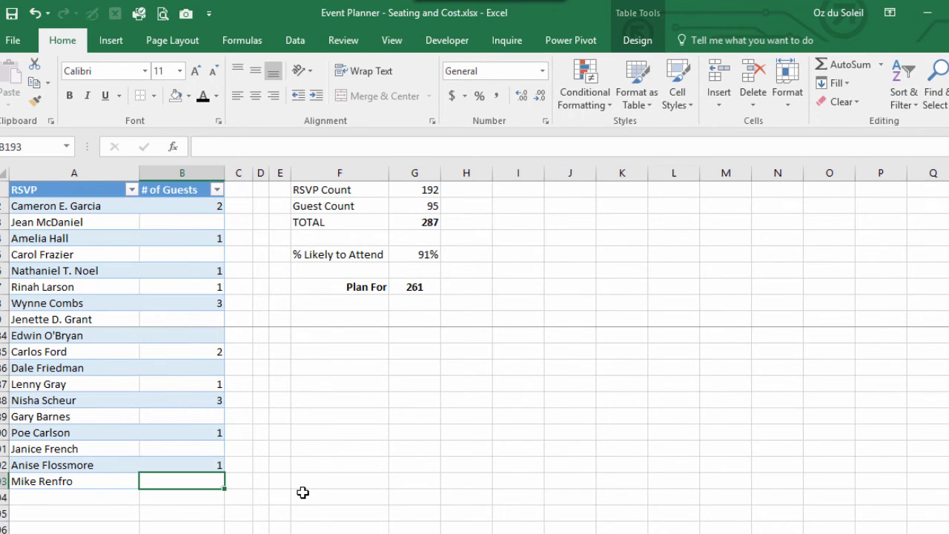
Review the item costs and the budget comparison chart on the Budget sheet
{"action": "left_click", "coordinate": [117, 510]}
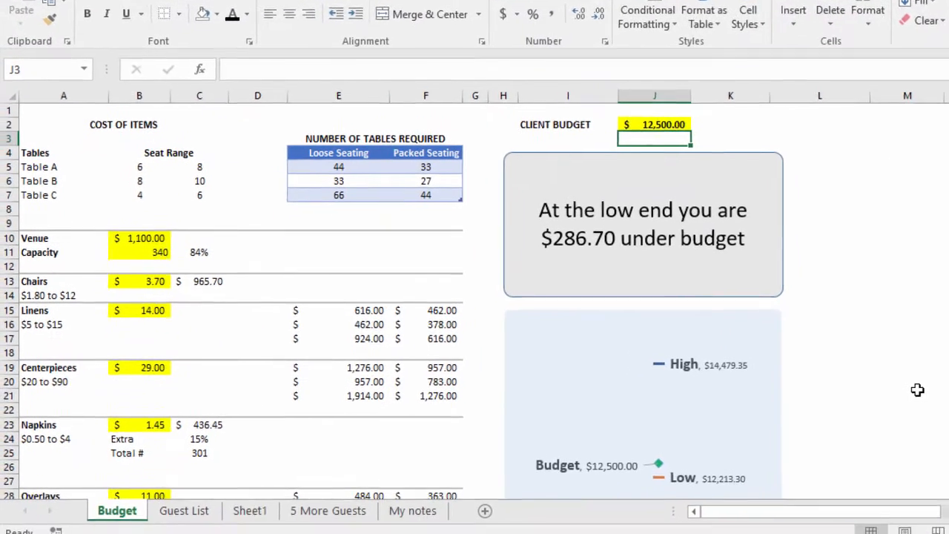
{"action": "scroll", "coordinate": [917, 390], "scroll_direction": "down", "scroll_amount": 1}
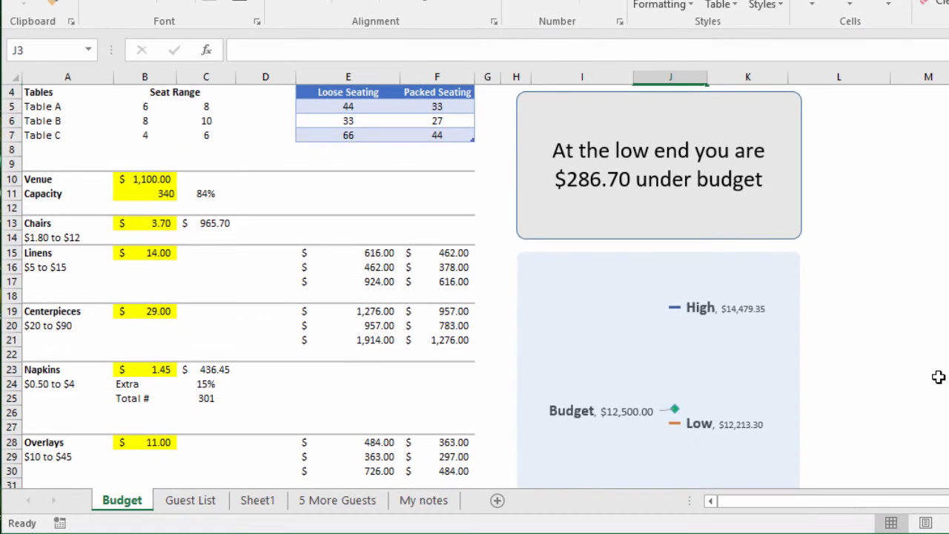
{"action": "scroll", "coordinate": [888, 383], "scroll_direction": "up", "scroll_amount": 1}
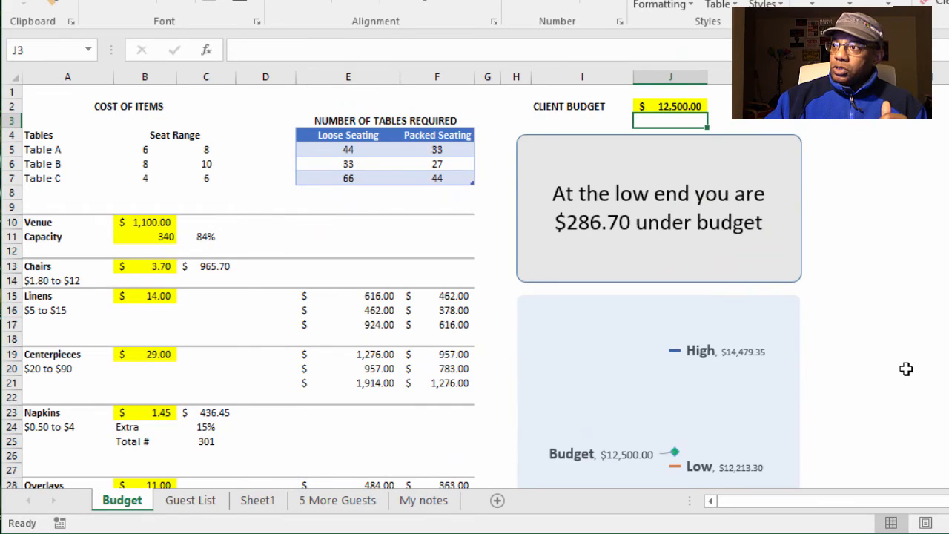
Update the unit costs to $12.00 for linens, $31.00 for centerpieces and $1.10 for napkins
{"action": "left_click", "coordinate": [130, 297]}
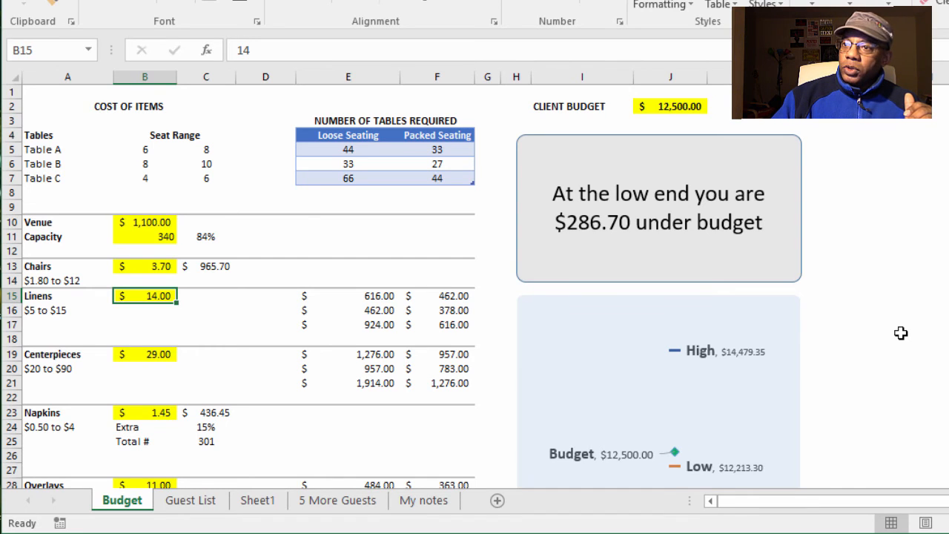
{"action": "type", "text": "12"}
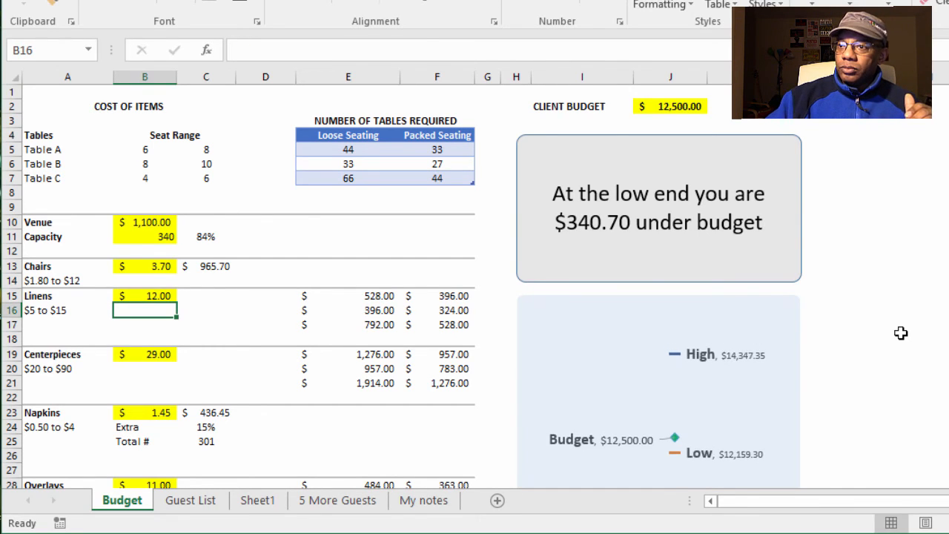
{"action": "scroll", "coordinate": [900, 333], "scroll_direction": "down", "scroll_amount": 2}
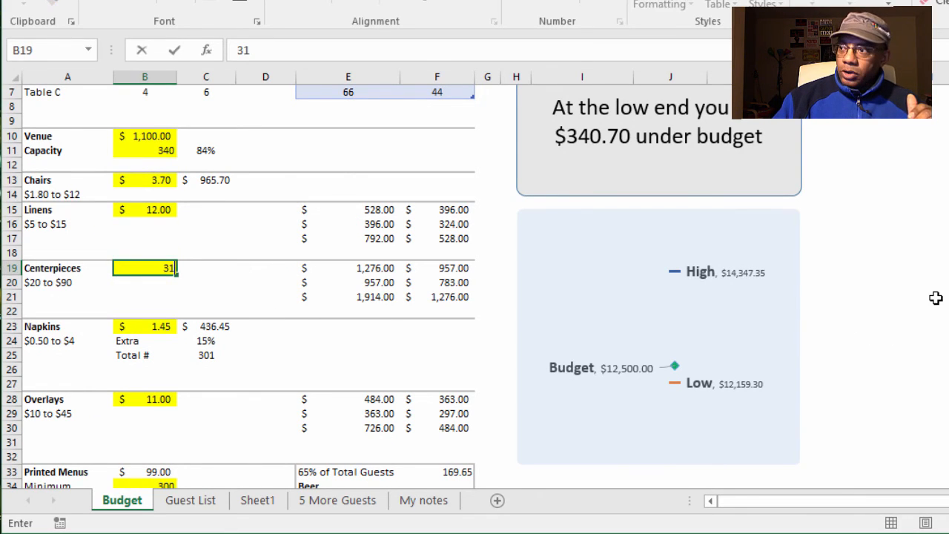
{"action": "key", "text": "Return"}
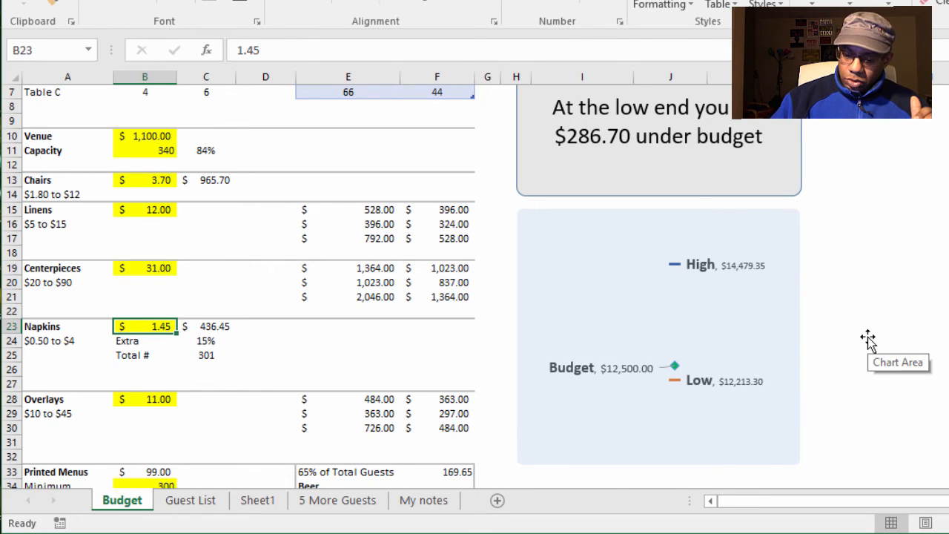
{"action": "type", "text": "1.10"}
{"action": "key", "text": "Return"}
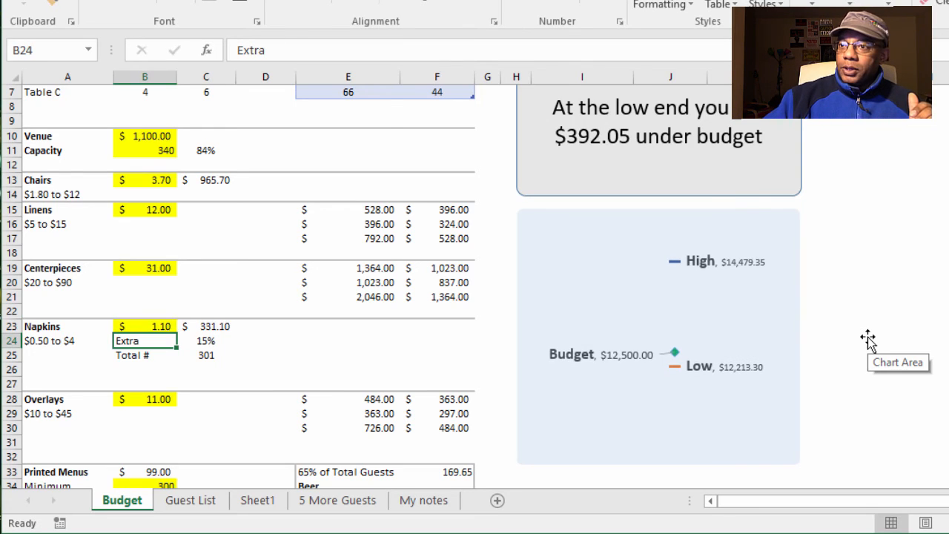
Set the food cost per plate to $25.00 and check the budget comparison
{"action": "scroll", "coordinate": [867, 339], "scroll_direction": "down", "scroll_amount": 4}
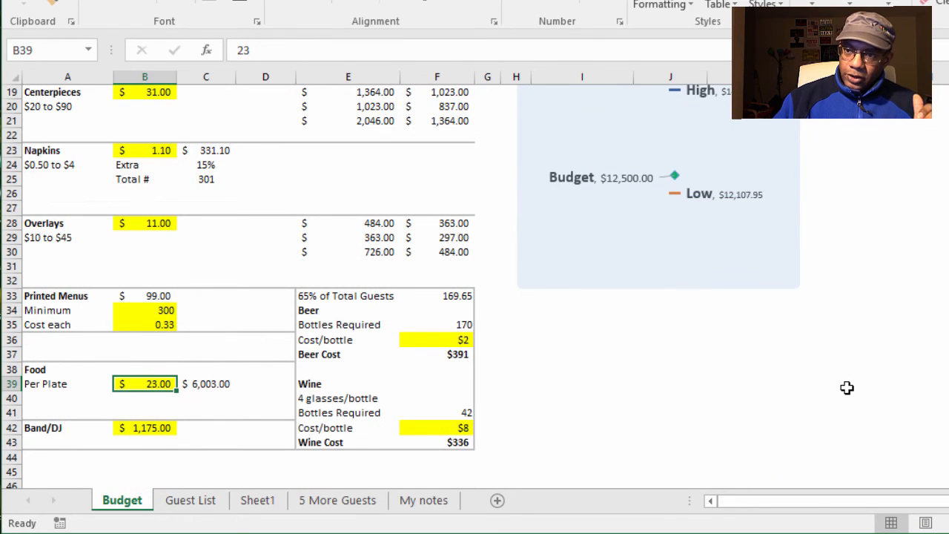
{"action": "key", "text": "Return"}
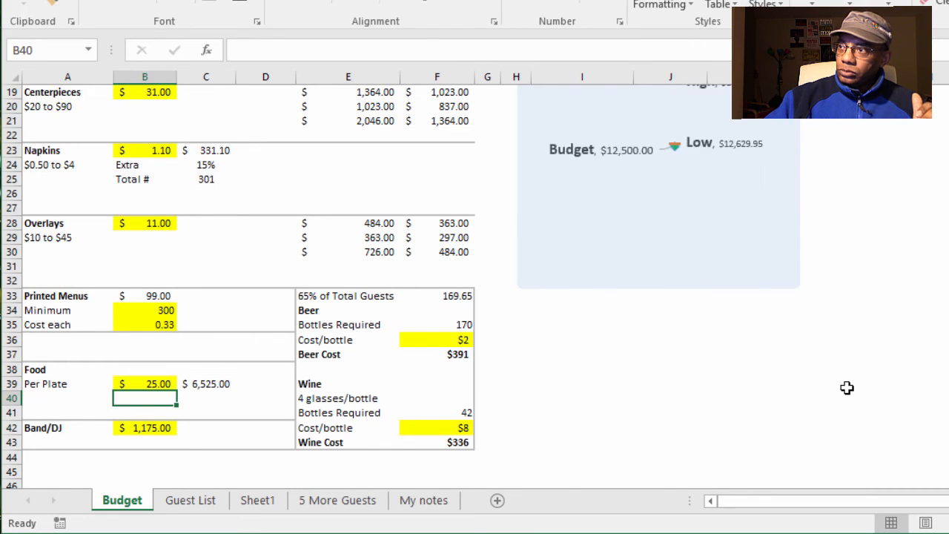
{"action": "scroll", "coordinate": [847, 387], "scroll_direction": "up", "scroll_amount": 3}
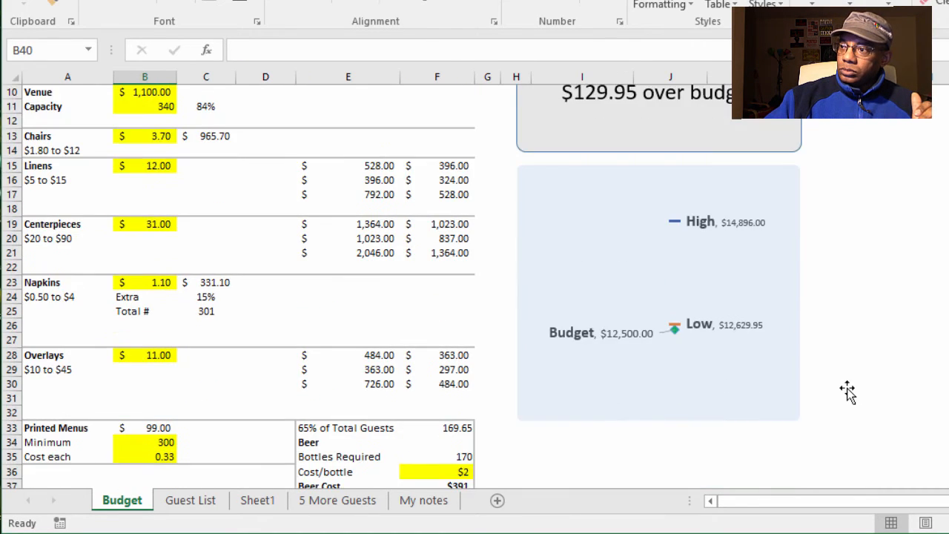
Restore the food cost per plate to $23.00 and recheck the budget comparison
{"action": "scroll", "coordinate": [846, 393], "scroll_direction": "down", "scroll_amount": 2}
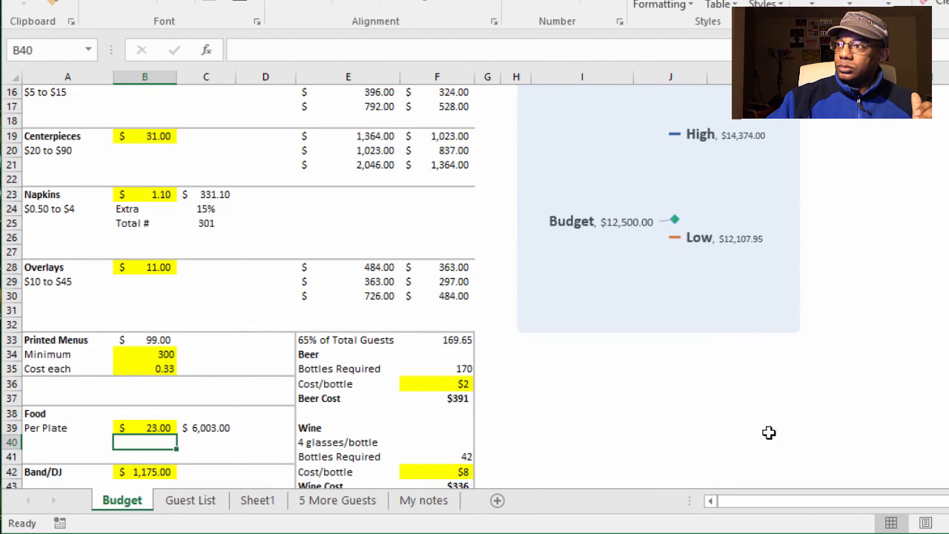
{"action": "scroll", "coordinate": [769, 432], "scroll_direction": "up", "scroll_amount": 5}
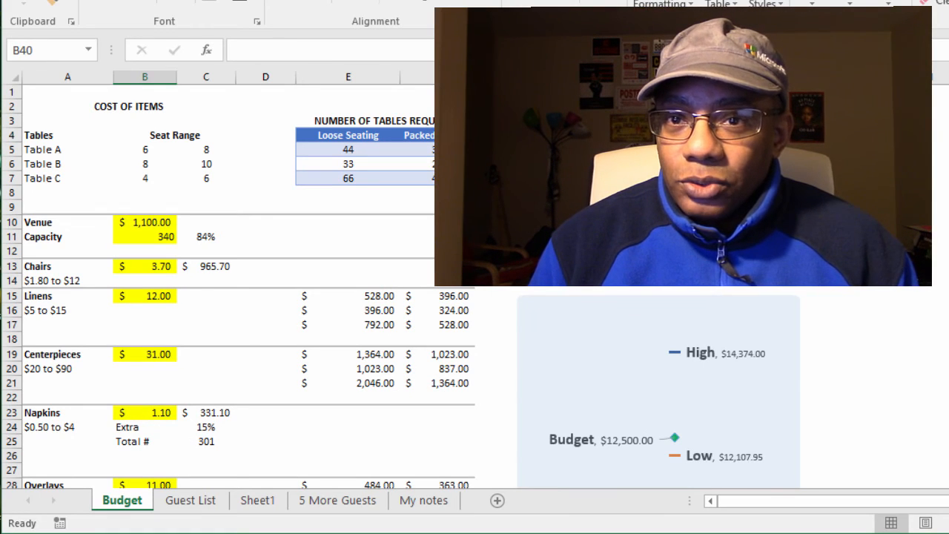